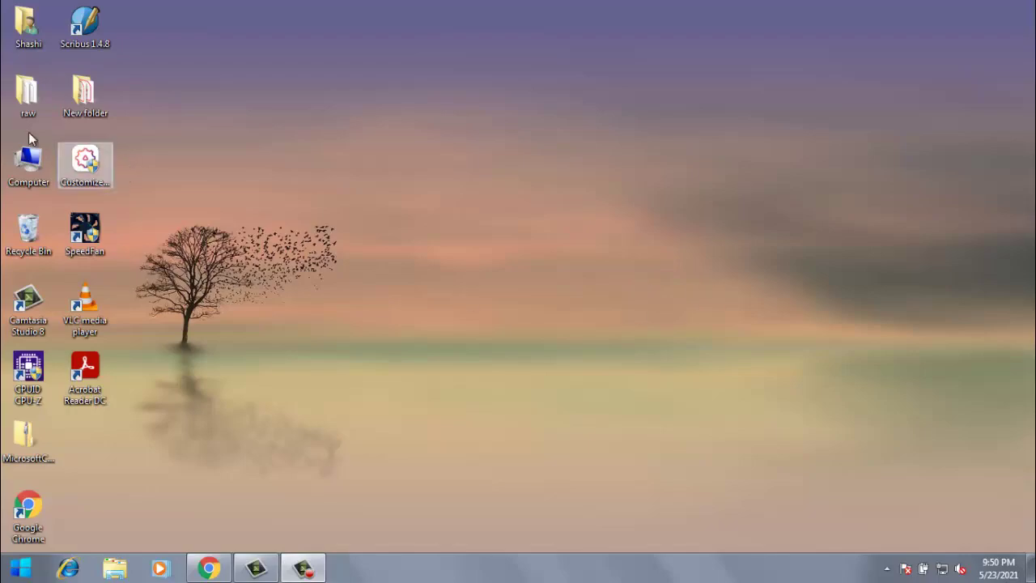
Open the desktop raw folder to list its 13 NEF files, DSC_0001 through DSC_0014.
{"action": "double_click", "coordinate": [29, 93]}
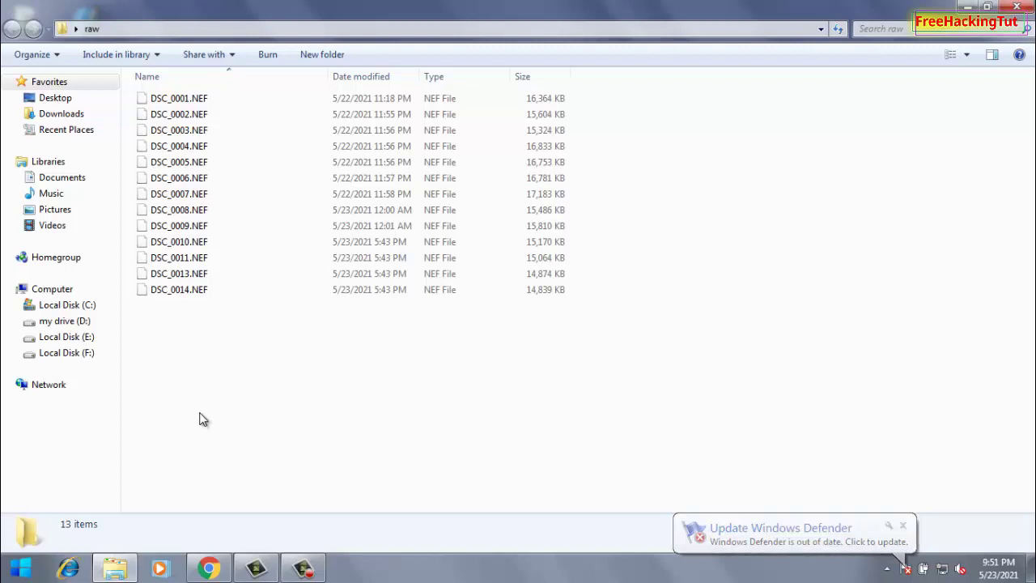
Try opening DSC_0001.NEF, dismiss the 'can't open this file' error, and minimize the raw folder.
{"action": "double_click", "coordinate": [198, 103]}
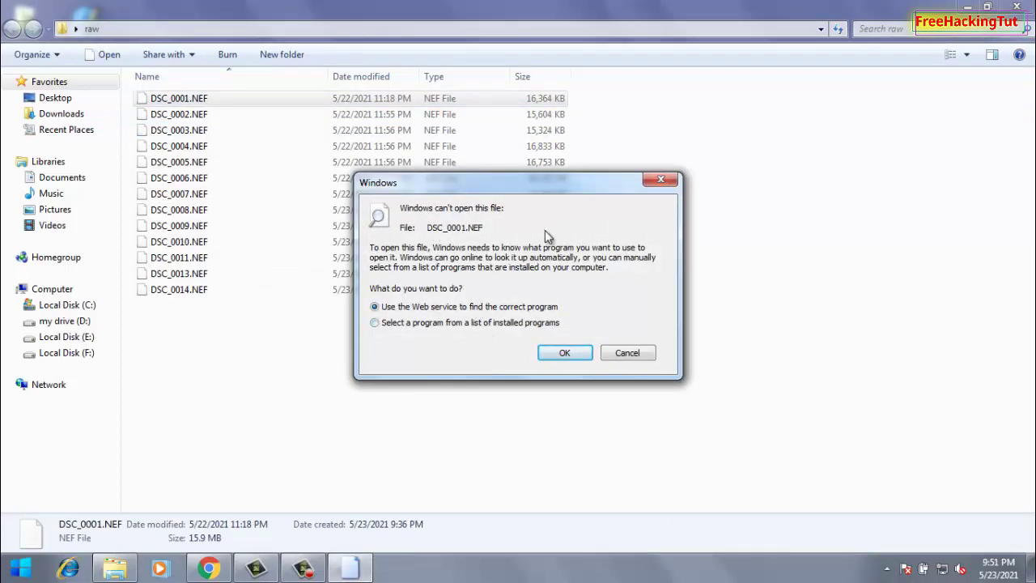
{"action": "left_click", "coordinate": [625, 357]}
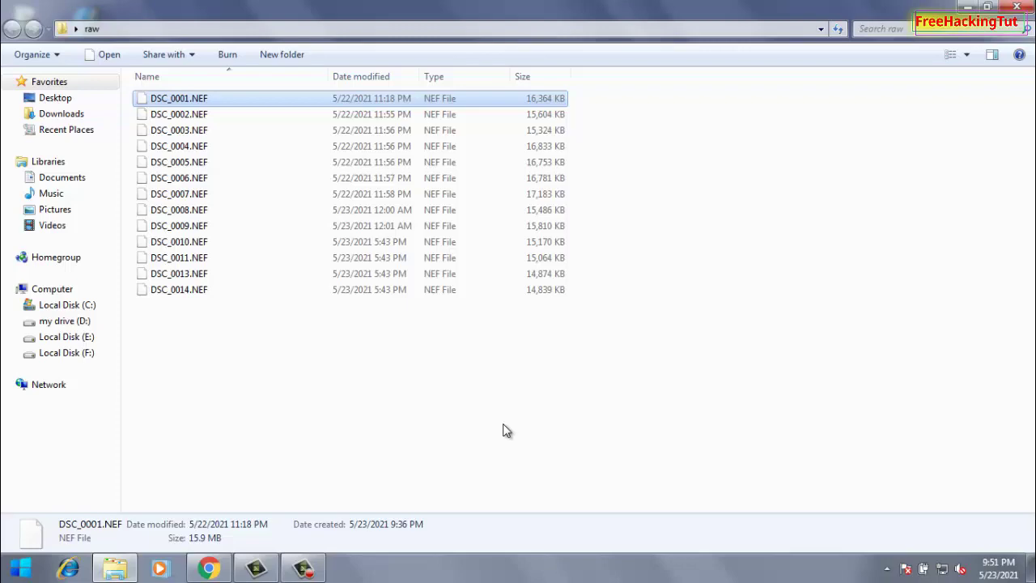
{"action": "left_click", "coordinate": [968, 7]}
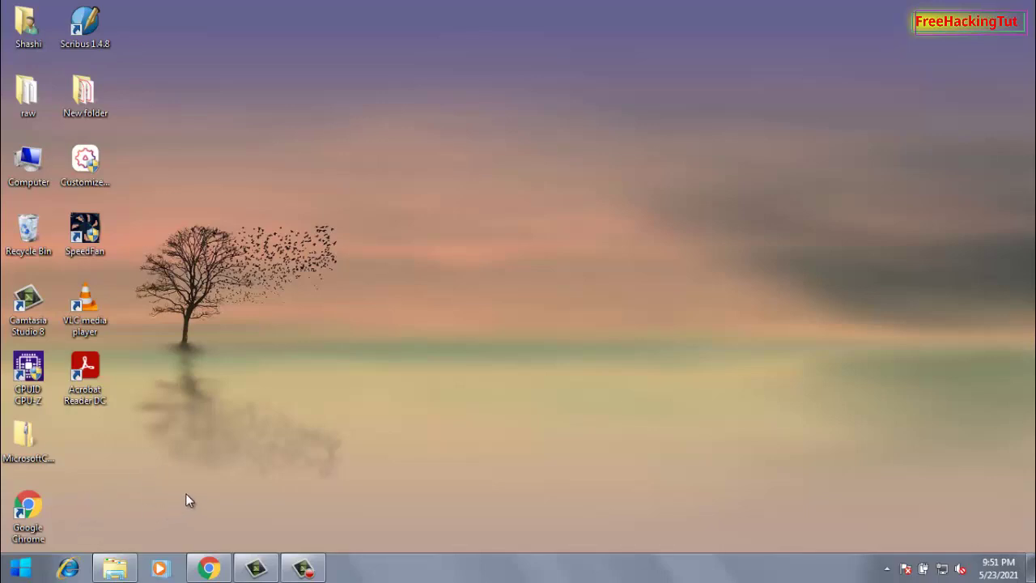
In a maximized Chrome window, search Google for 'microsoft camera codec pack 6.3'.
{"action": "left_click", "coordinate": [209, 568]}
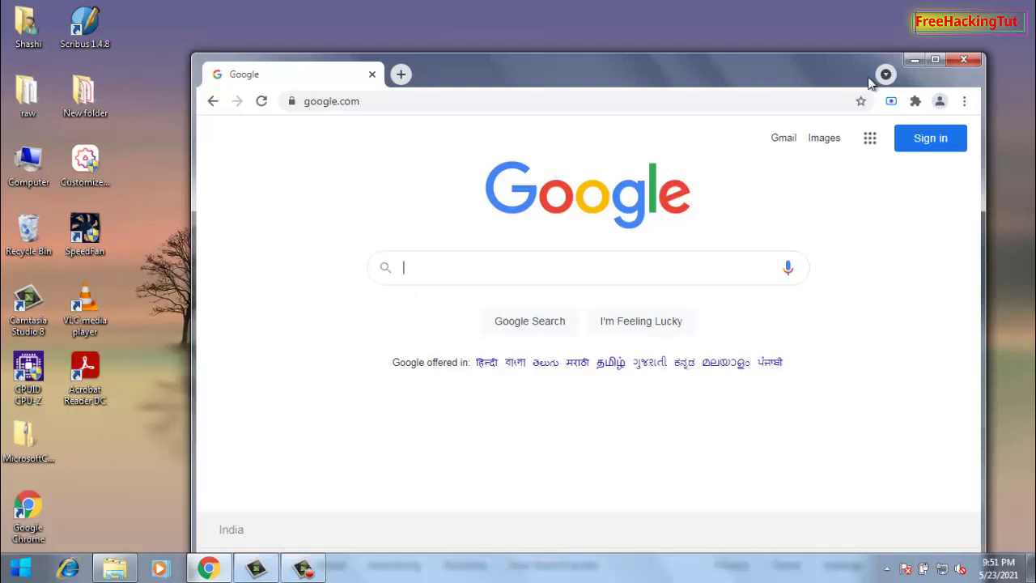
{"action": "left_click", "coordinate": [935, 59]}
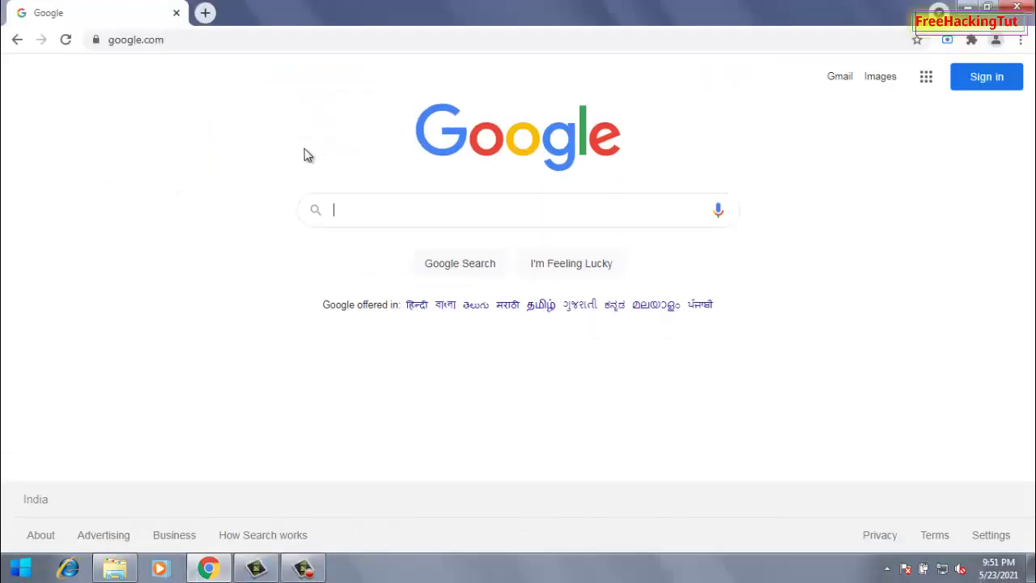
{"action": "left_click", "coordinate": [376, 217]}
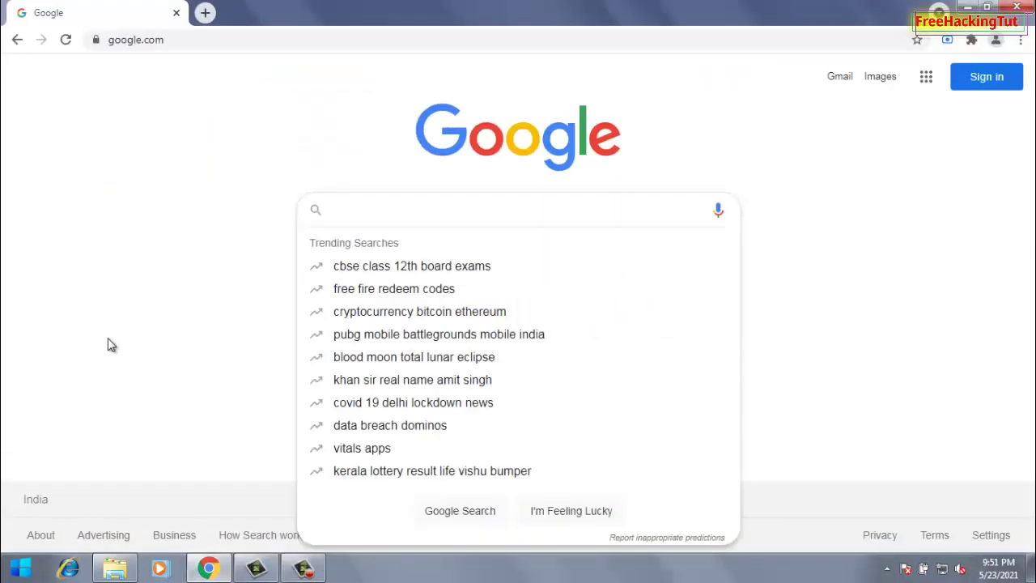
{"action": "key", "text": "Escape"}
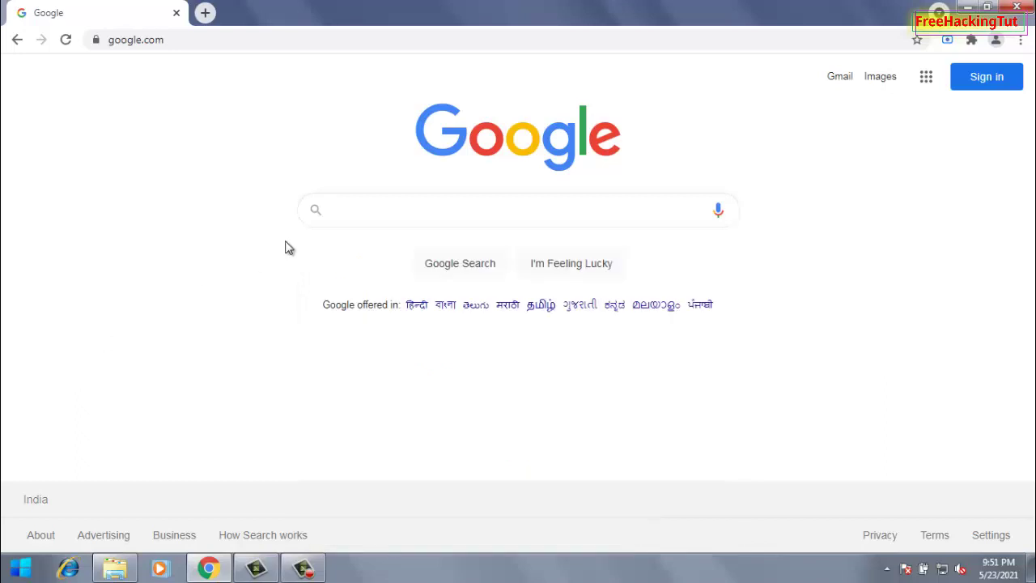
{"action": "left_click", "coordinate": [382, 210]}
{"action": "type", "text": "mic"}
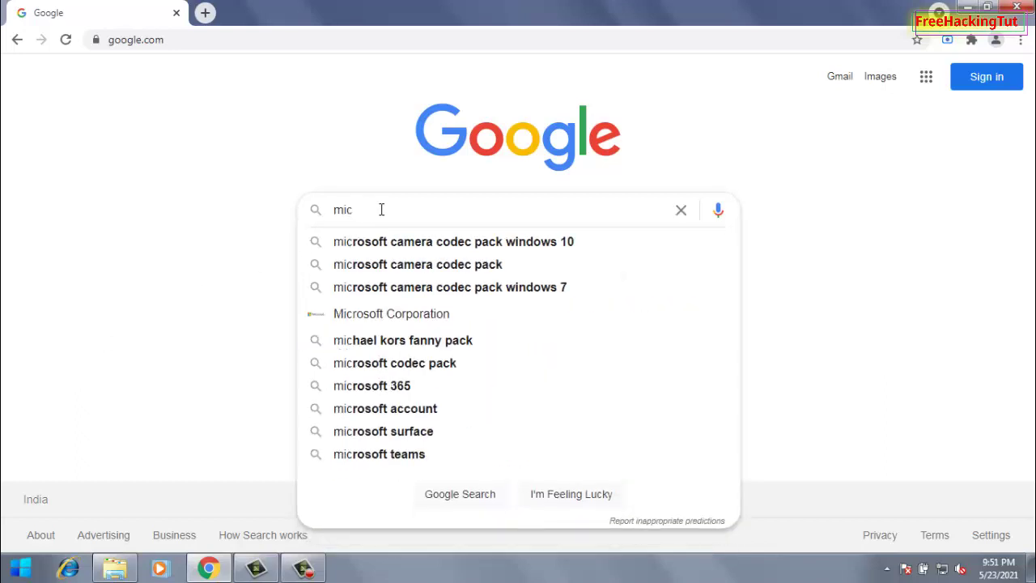
{"action": "key", "text": "Up"}
{"action": "key", "text": "Up"}
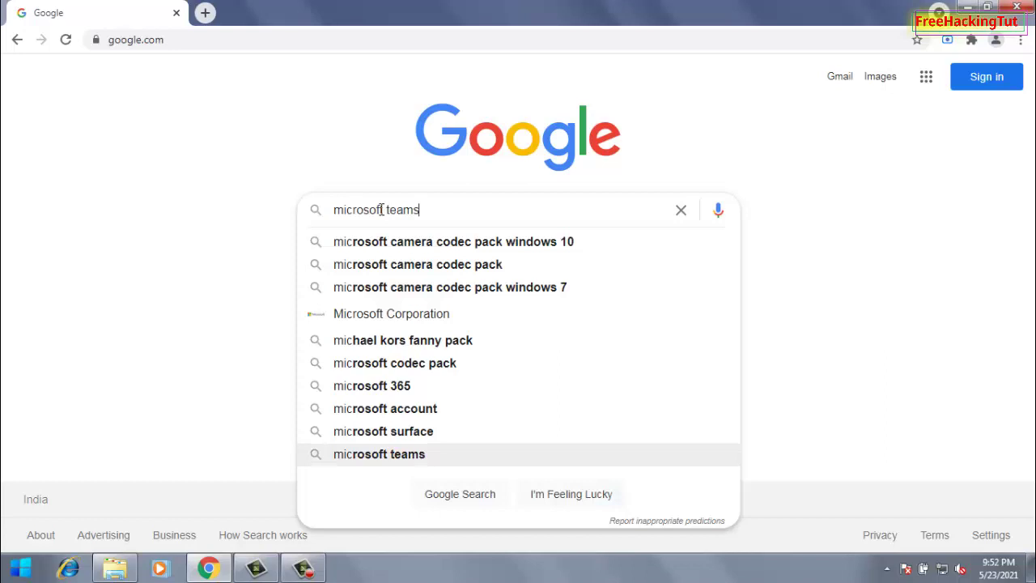
{"action": "key", "text": "Up"}
{"action": "key", "text": "Up"}
{"action": "key", "text": "Up"}
{"action": "key", "text": "Up"}
{"action": "key", "text": "Up"}
{"action": "key", "text": "Up"}
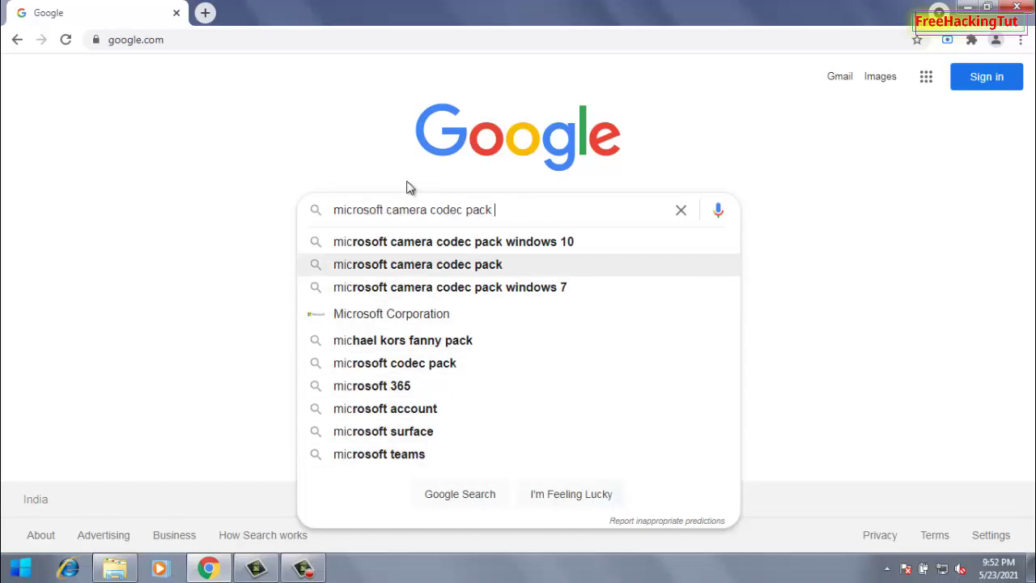
{"action": "type", "text": "6.3"}
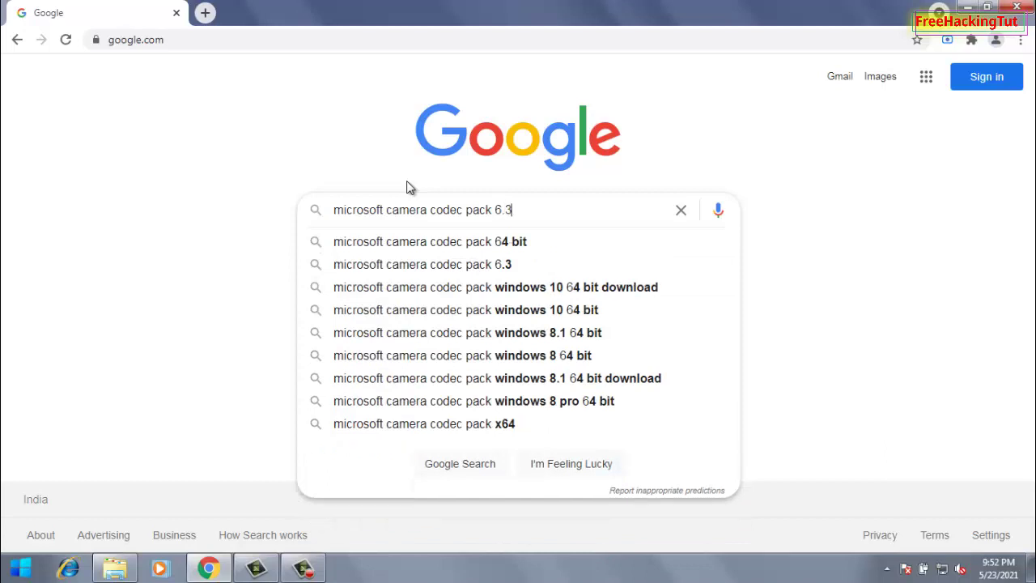
{"action": "key", "text": "Return"}
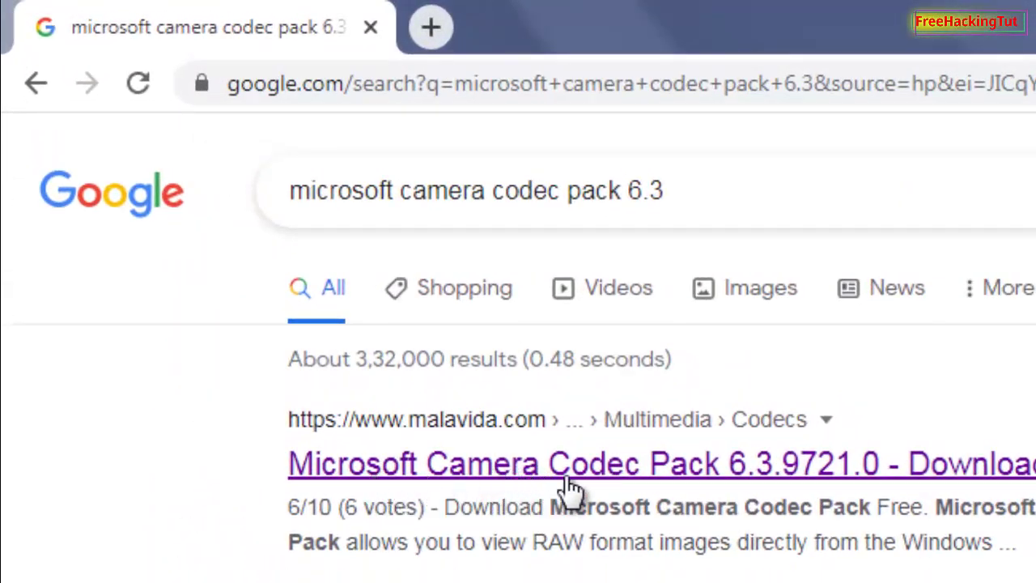
Visit Malavida's Microsoft Camera Codec Pack 6.3.9721.0 download page, then close Chrome.
{"action": "left_click", "coordinate": [809, 474]}
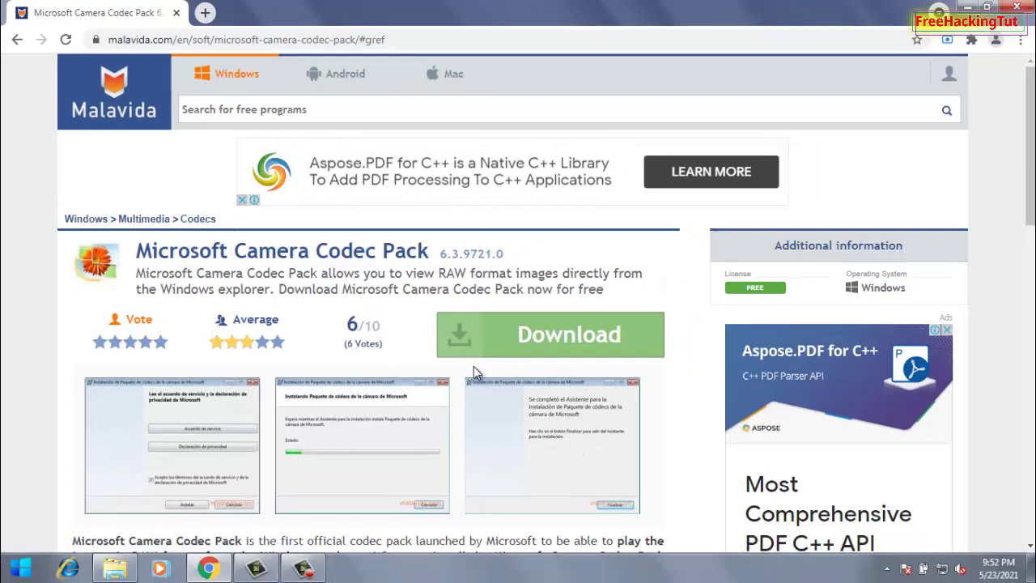
{"action": "left_click", "coordinate": [1024, 7]}
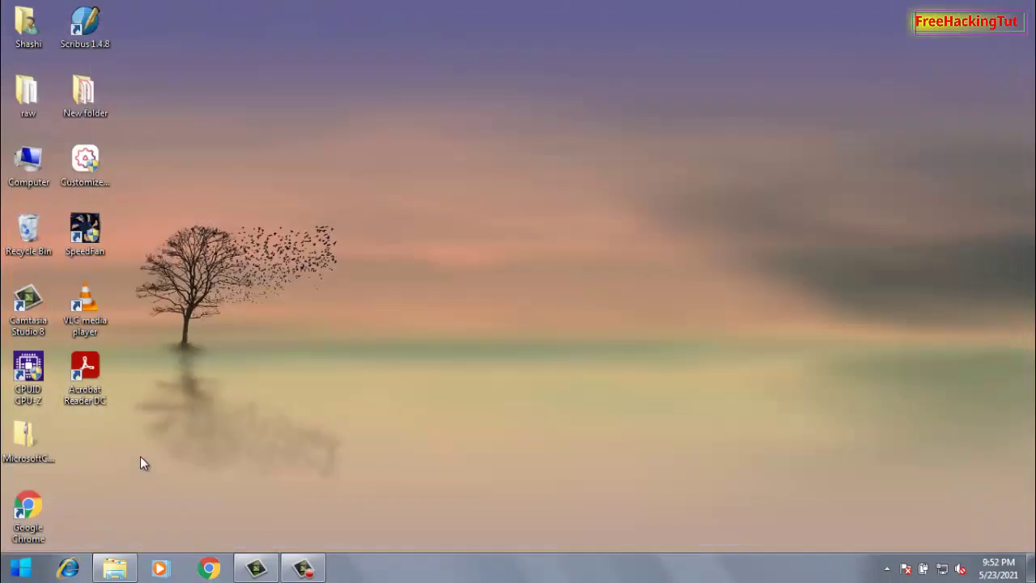
Open the MicrosoftCameraCodecPack-EN zip and restore its window to a smaller size.
{"action": "left_click", "coordinate": [28, 453]}
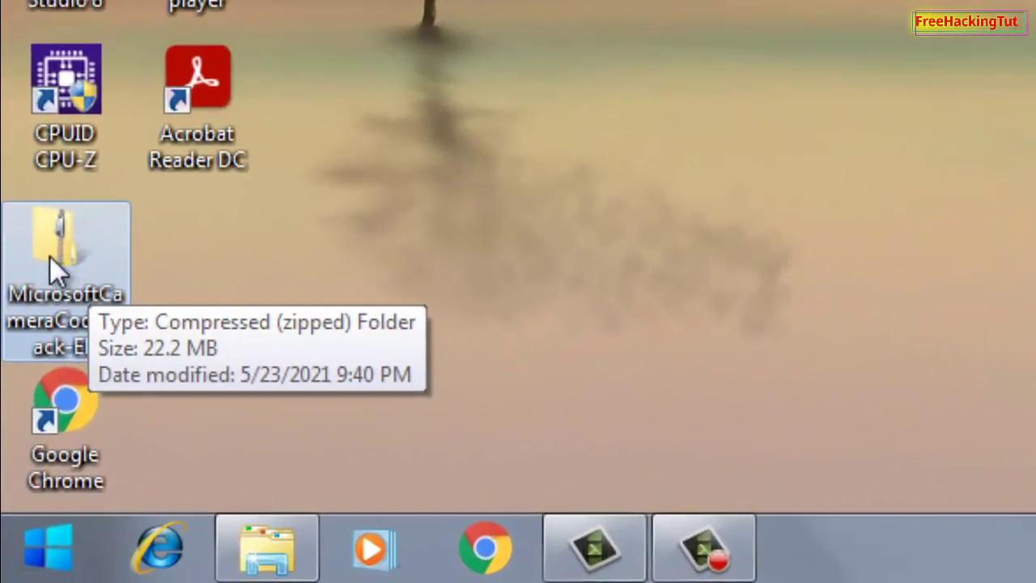
{"action": "double_click", "coordinate": [43, 247]}
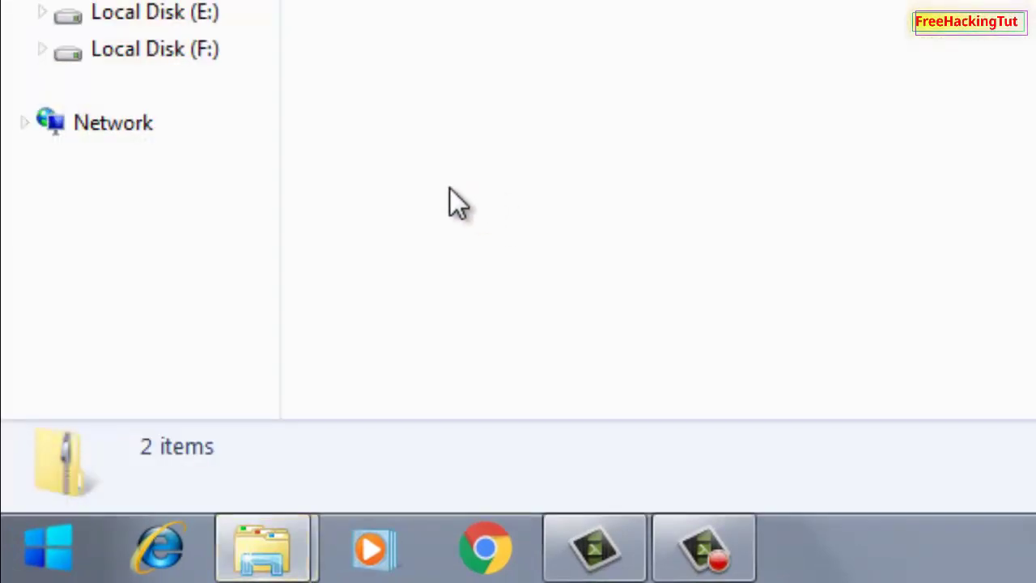
{"action": "left_click_drag", "start_coordinate": [267, 5], "coordinate": [526, 53]}
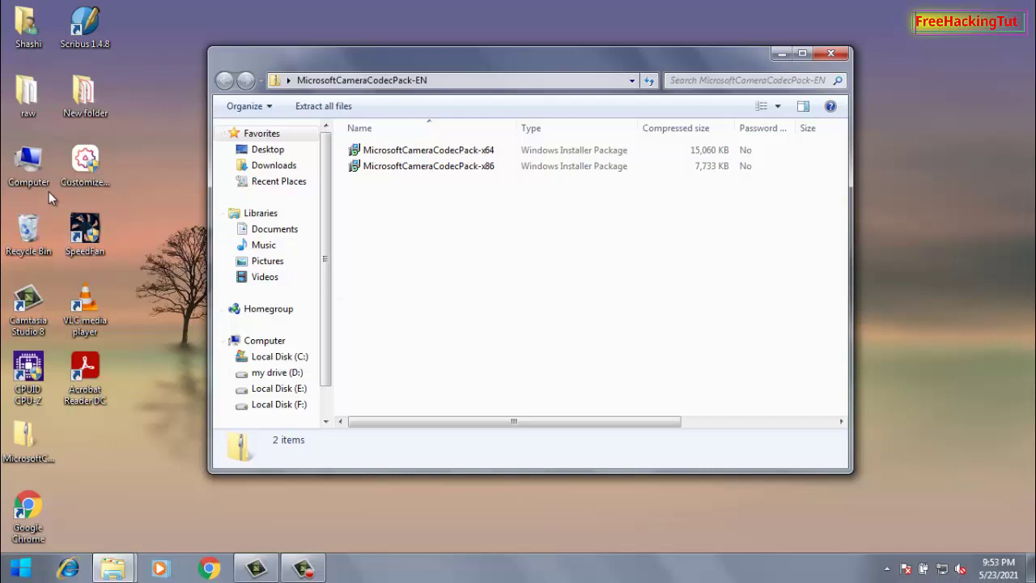
{"action": "right_click", "coordinate": [31, 172]}
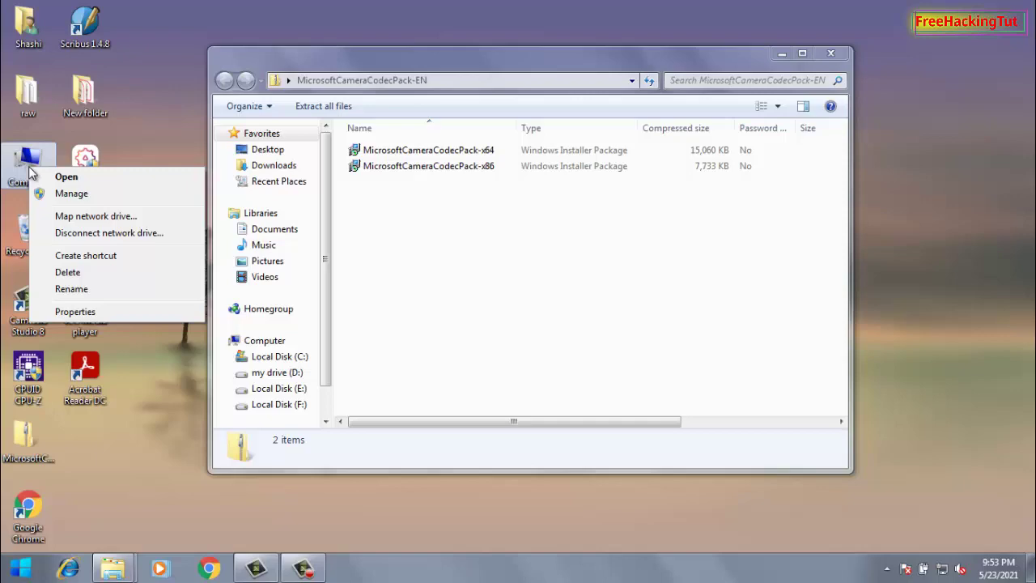
{"action": "left_click", "coordinate": [71, 311]}
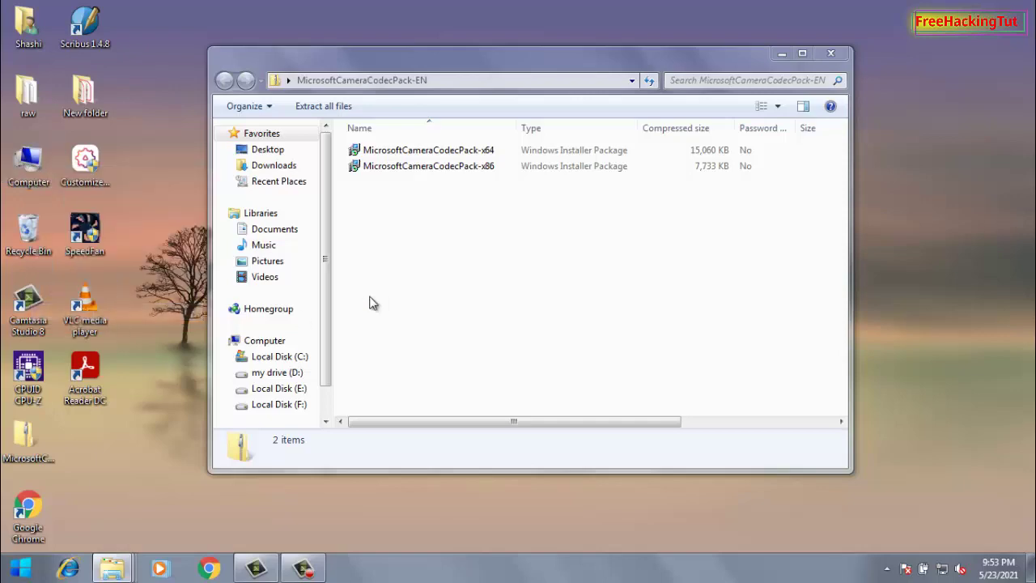
{"action": "scroll", "coordinate": [444, 300], "scroll_direction": "down", "scroll_amount": 1}
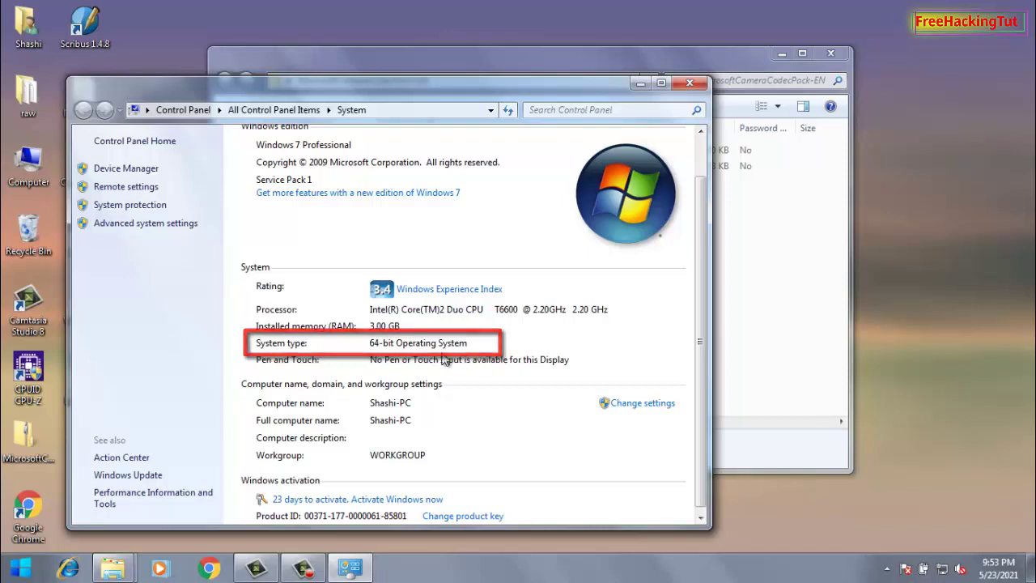
{"action": "left_click", "coordinate": [690, 83]}
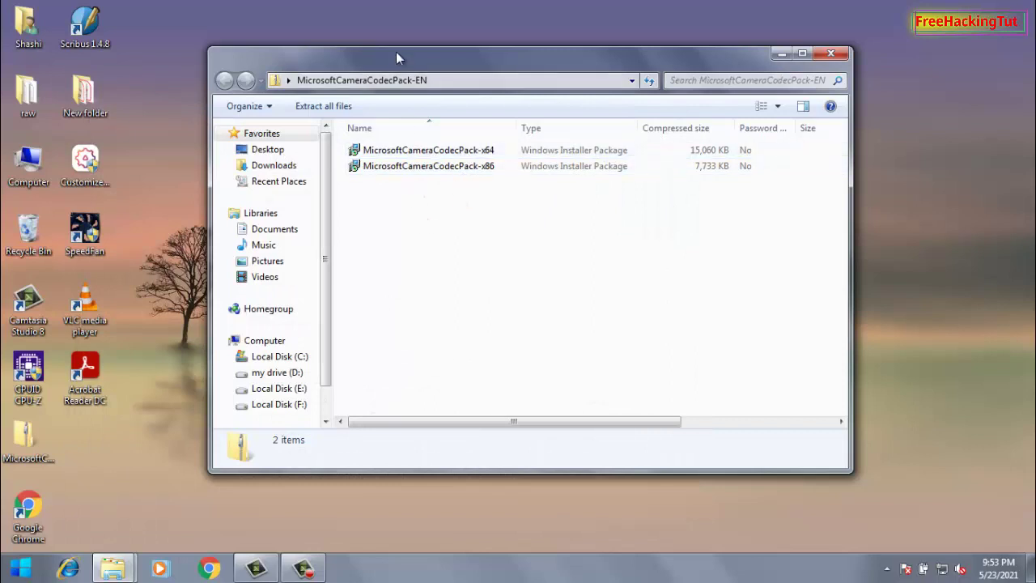
Copy the MicrosoftCameraCodecPack-x64 installer from the zip to the desktop, then close the archive window.
{"action": "left_click_drag", "start_coordinate": [396, 54], "coordinate": [471, 76]}
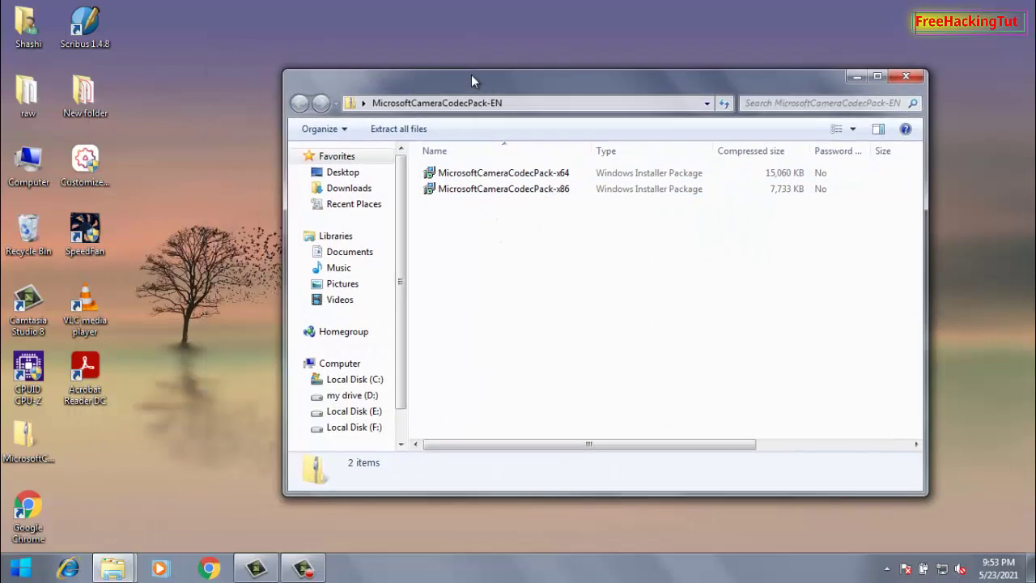
{"action": "left_click", "coordinate": [484, 180]}
{"action": "left_click_drag", "start_coordinate": [484, 179], "coordinate": [211, 136]}
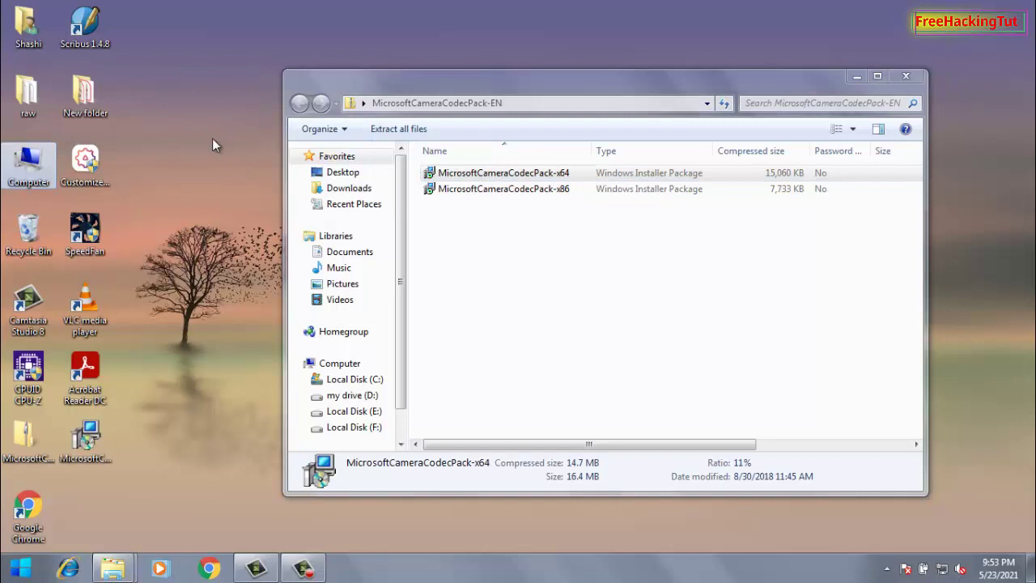
{"action": "left_click", "coordinate": [906, 75]}
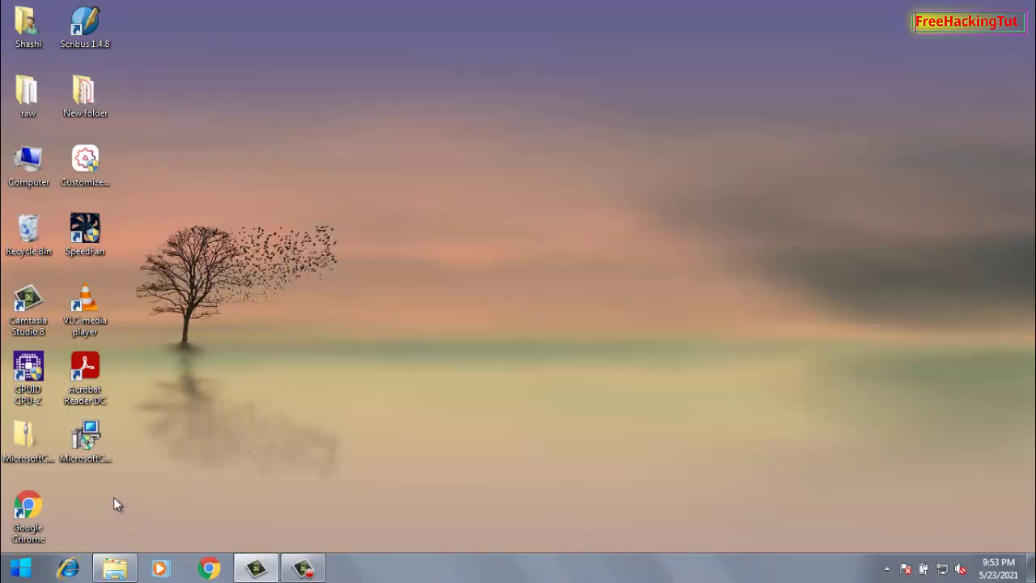
Run the x64 installer, accept the license terms, install the codec pack, and decline the restart.
{"action": "double_click", "coordinate": [93, 445]}
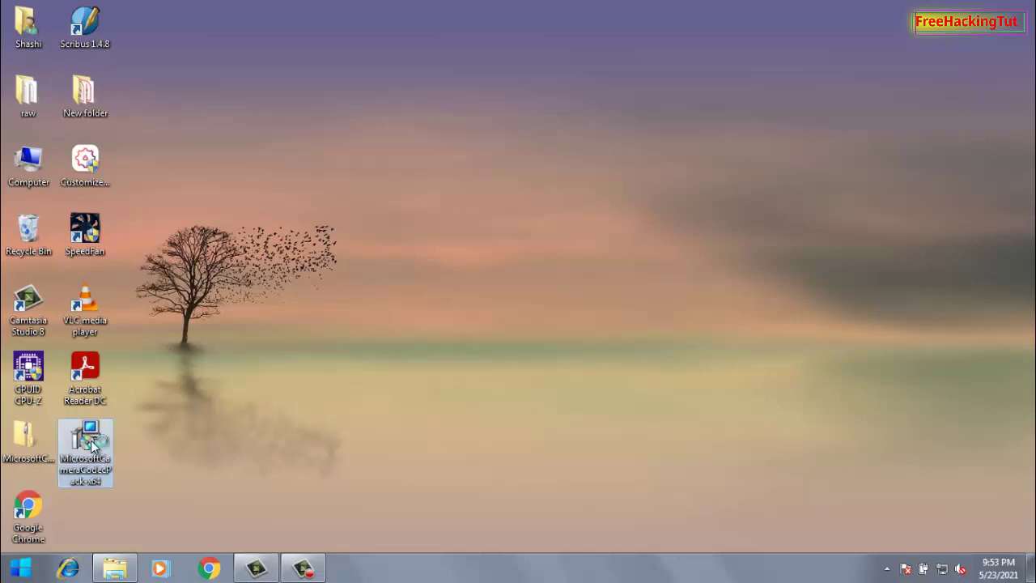
{"action": "left_click", "coordinate": [563, 298]}
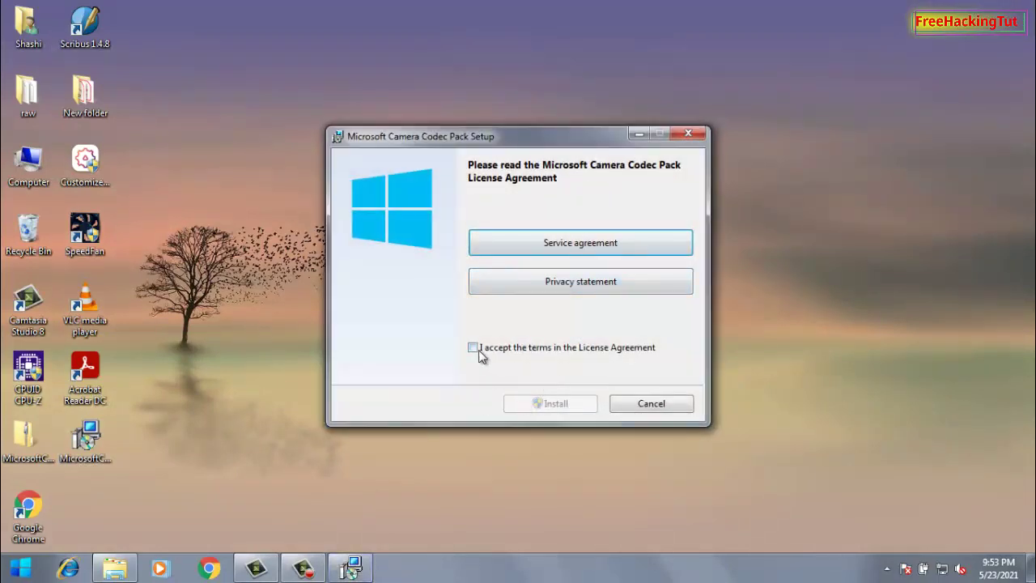
{"action": "left_click", "coordinate": [478, 350]}
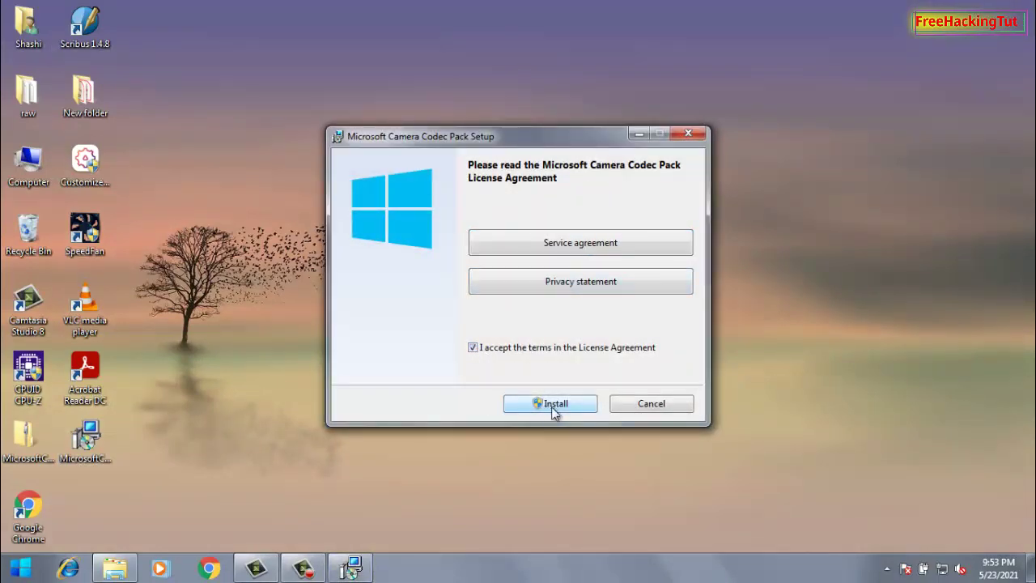
{"action": "left_click", "coordinate": [556, 408]}
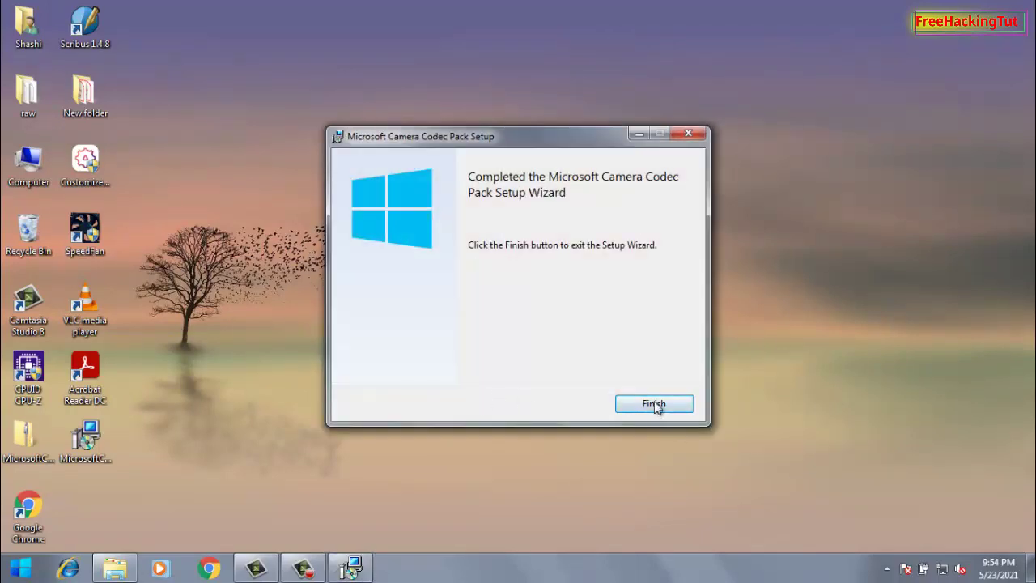
{"action": "left_click", "coordinate": [656, 402]}
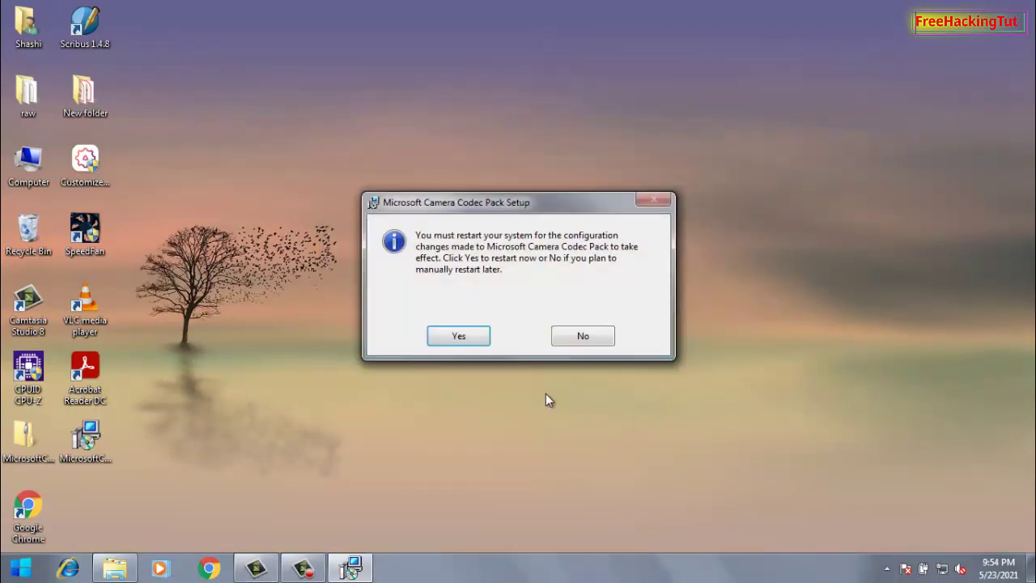
{"action": "left_click", "coordinate": [583, 335]}
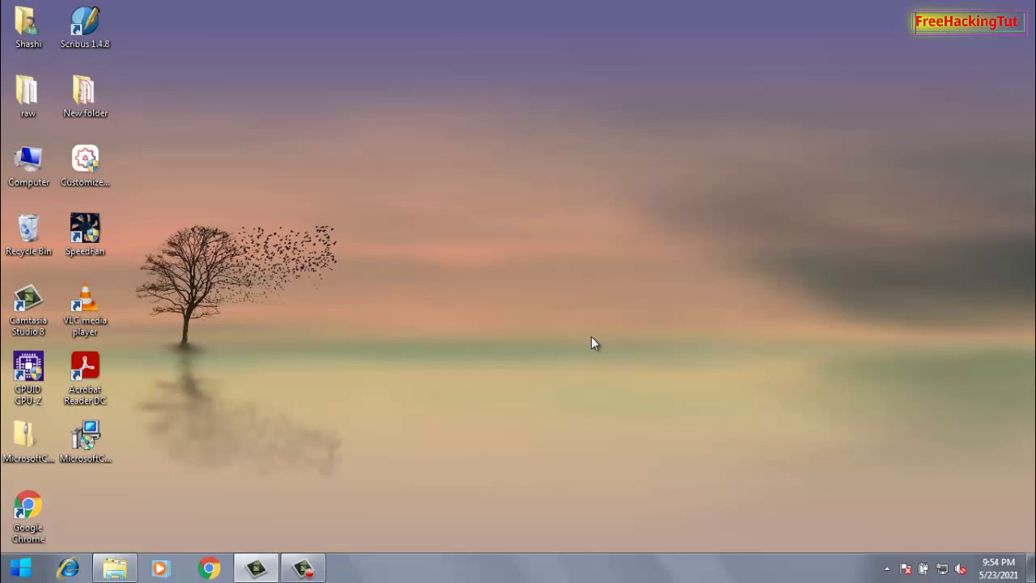
Open the raw folder maximized and switch to Large Icons to show NEF thumbnails.
{"action": "double_click", "coordinate": [33, 94]}
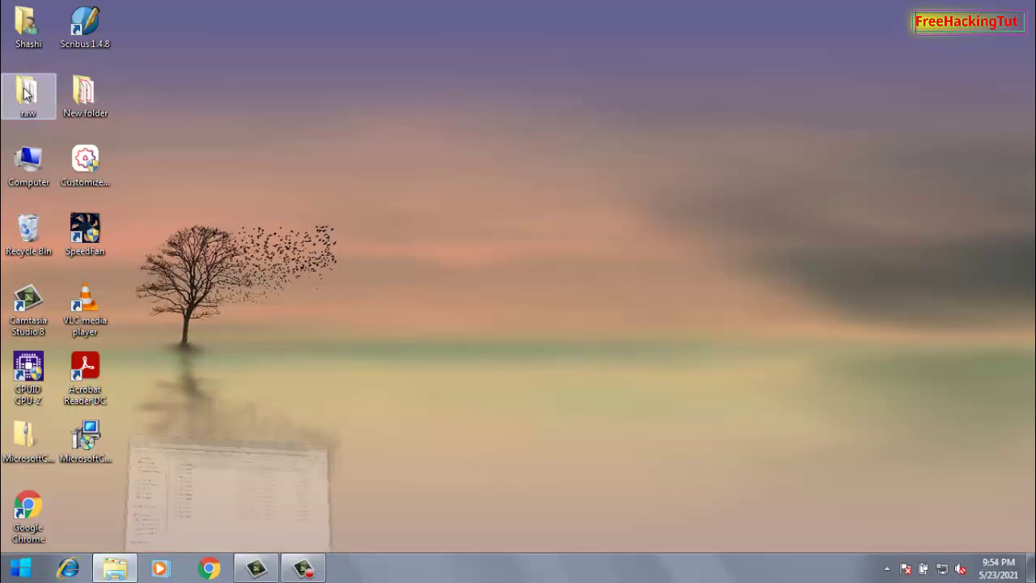
{"action": "double_click", "coordinate": [498, 139]}
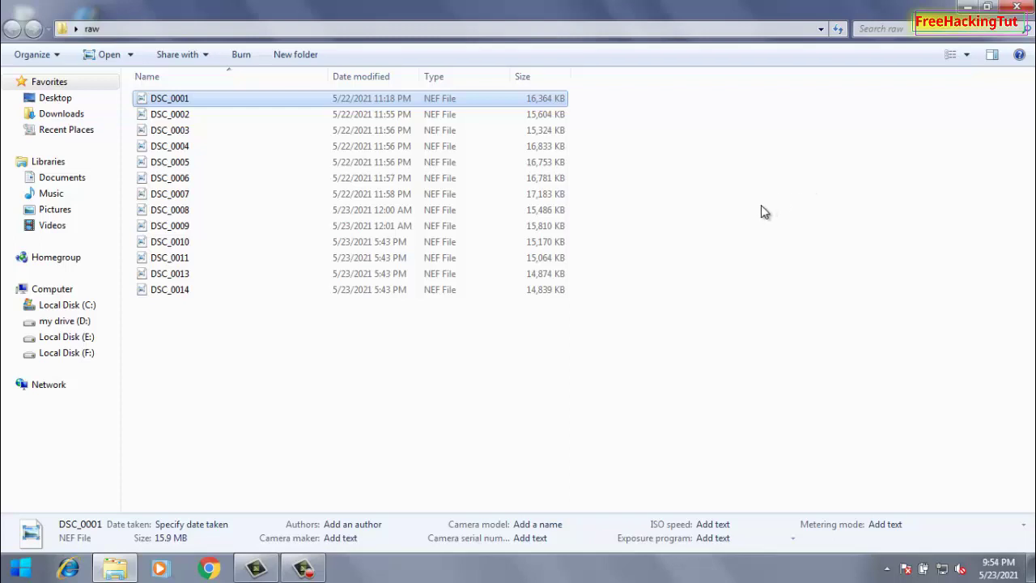
{"action": "left_click", "coordinate": [967, 55]}
{"action": "left_click", "coordinate": [964, 45]}
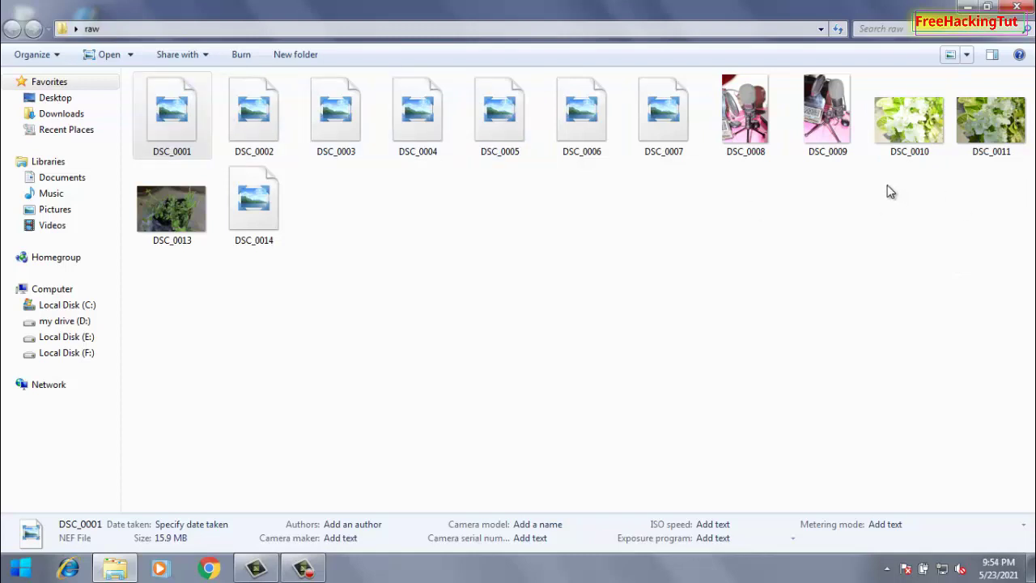
View DSC_0008 through DSC_0013 in Windows Photo Viewer, then close the viewer.
{"action": "double_click", "coordinate": [739, 109]}
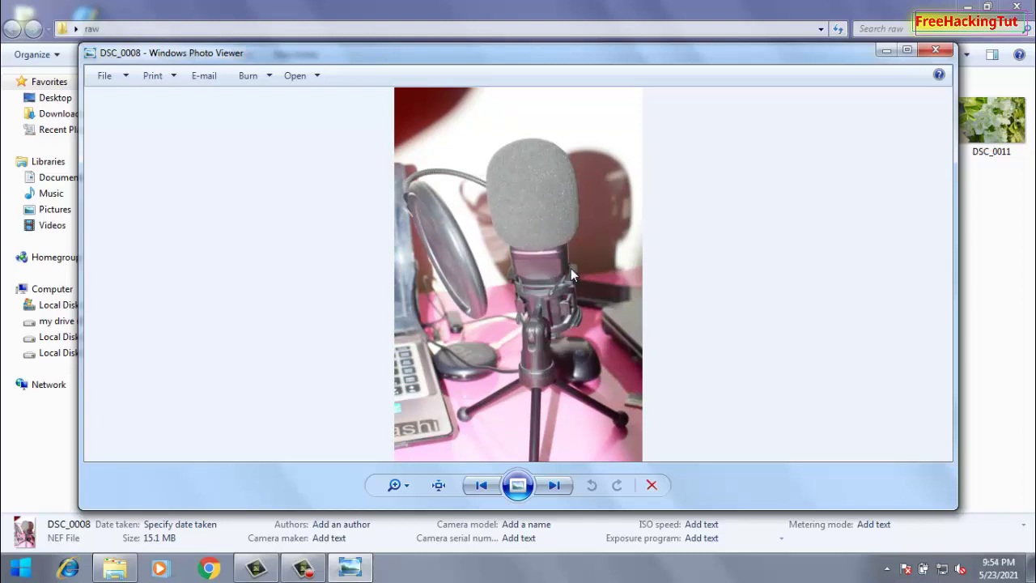
{"action": "left_click", "coordinate": [554, 486]}
{"action": "left_click", "coordinate": [554, 486]}
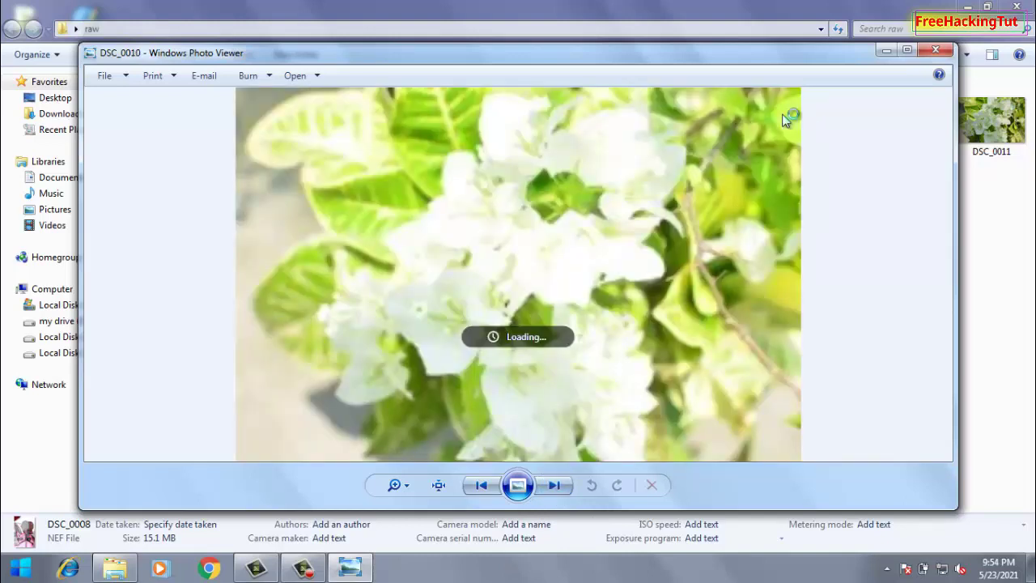
{"action": "mouse_move", "coordinate": [662, 59]}
{"action": "left_mouse_down"}
{"action": "mouse_move", "coordinate": [673, 183]}
{"action": "mouse_move", "coordinate": [683, 57]}
{"action": "left_mouse_up"}
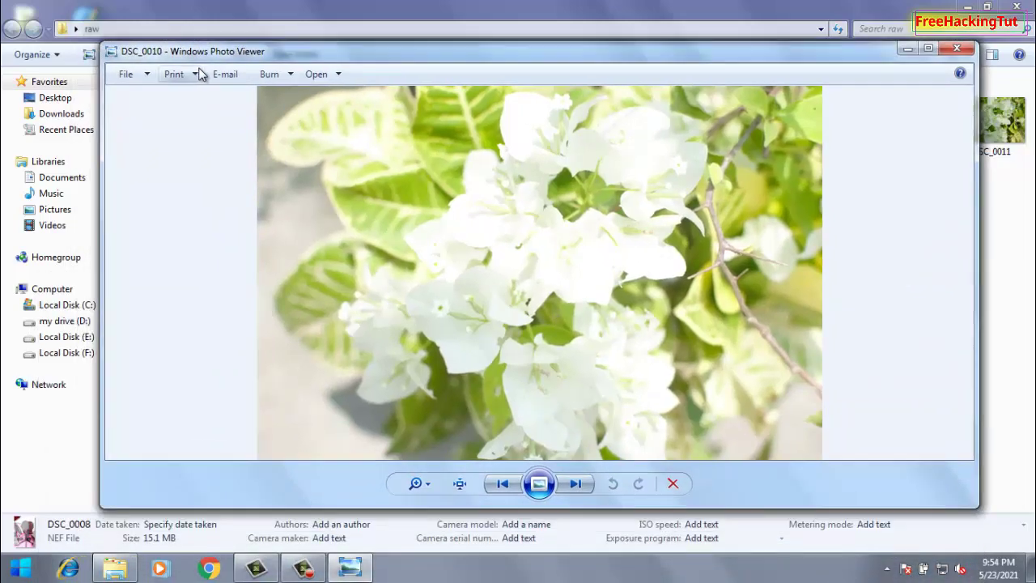
{"action": "left_click", "coordinate": [575, 484]}
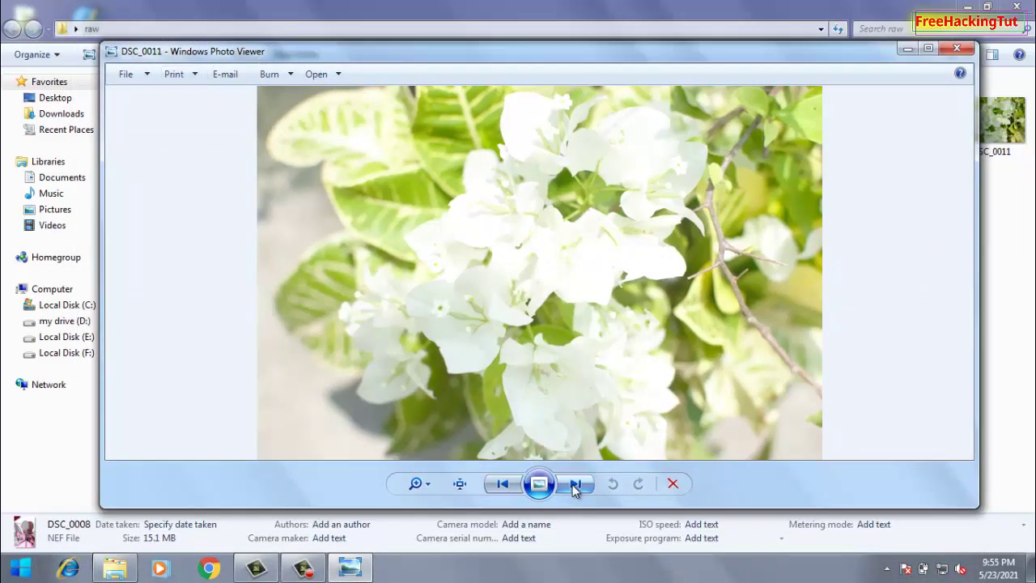
{"action": "left_click", "coordinate": [576, 483]}
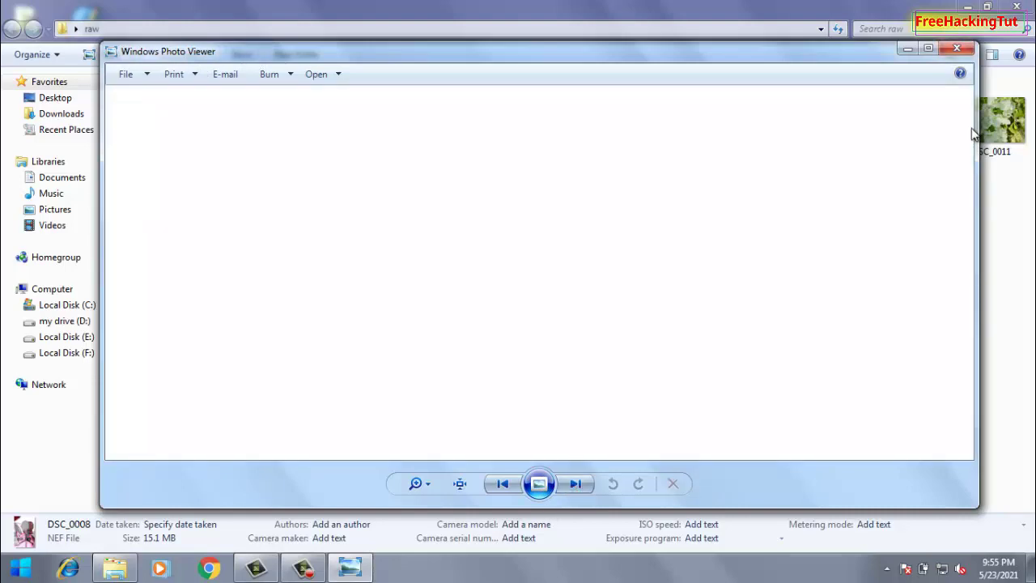
{"action": "left_click", "coordinate": [957, 48]}
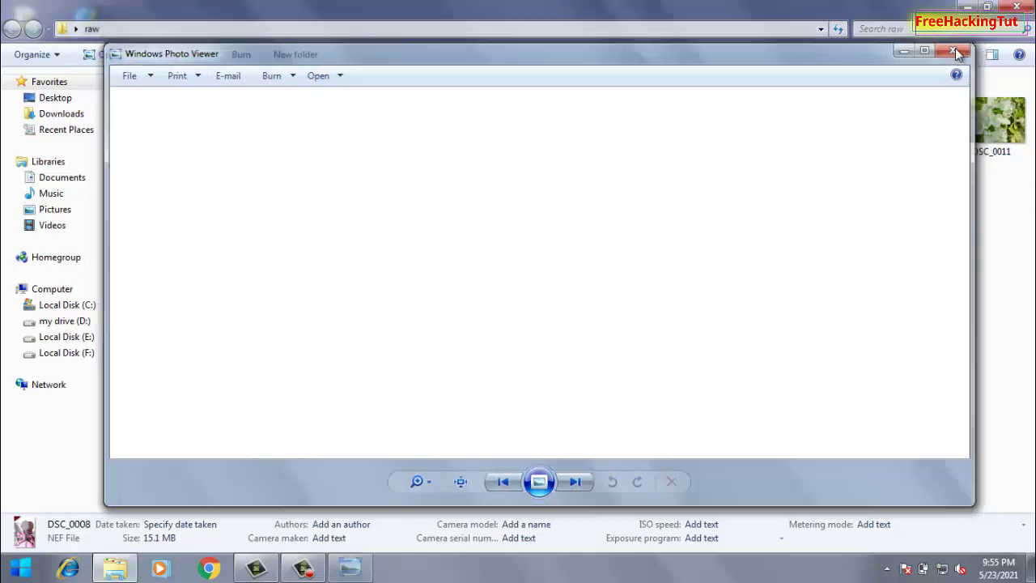
Refresh the raw folder, try Extra Large Icons, then settle on Small Icons.
{"action": "right_click", "coordinate": [671, 294]}
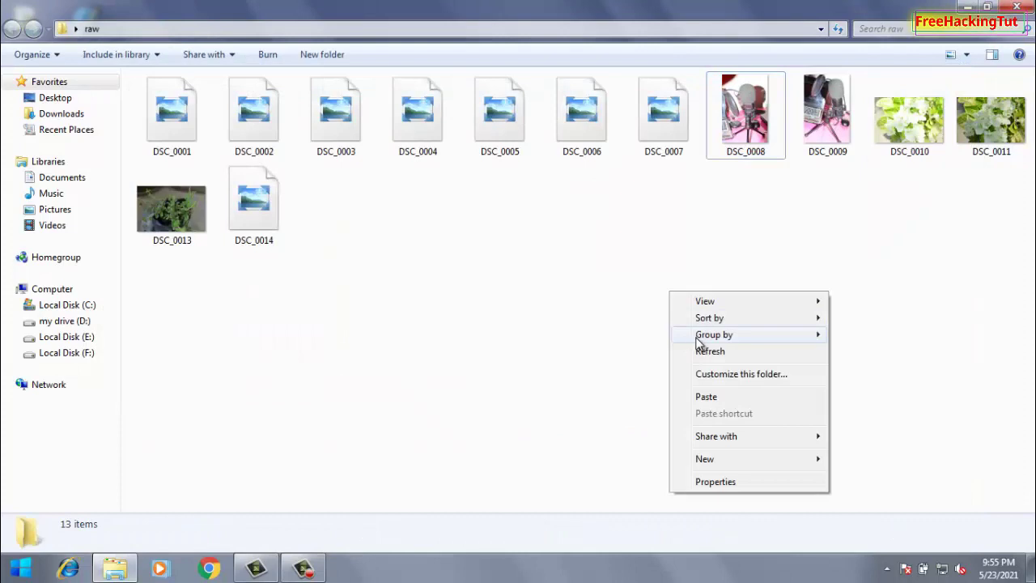
{"action": "left_click", "coordinate": [701, 350]}
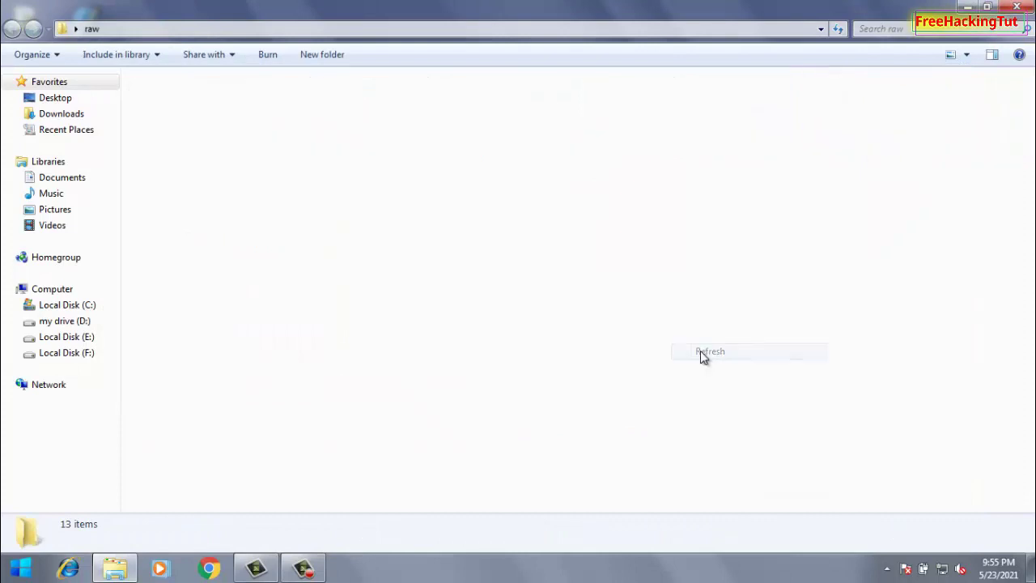
{"action": "left_click", "coordinate": [967, 54]}
{"action": "left_click", "coordinate": [971, 29]}
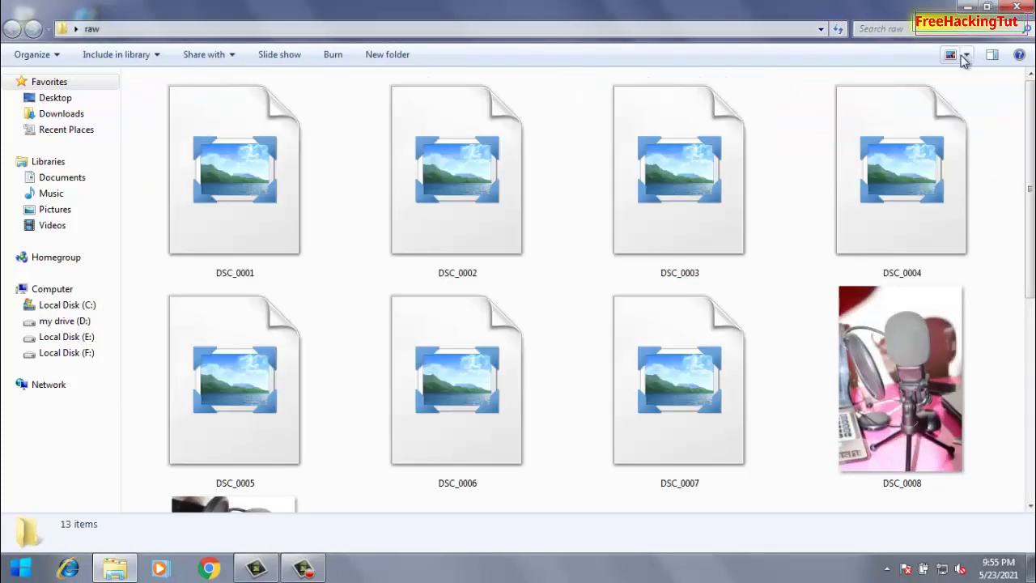
{"action": "left_click", "coordinate": [966, 54]}
{"action": "left_click", "coordinate": [964, 141]}
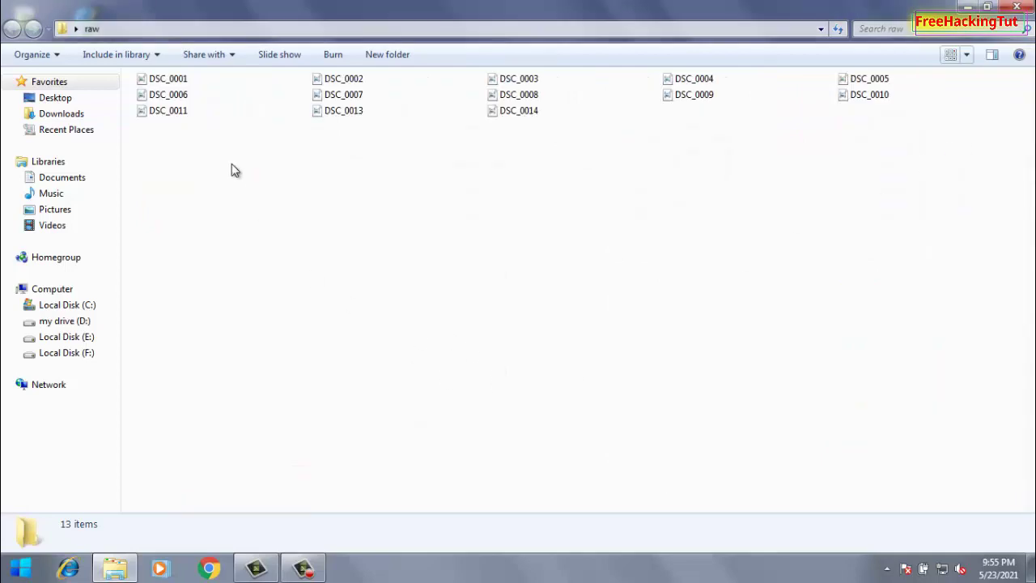
Open DSC_0011 in Photo Viewer, step back to DSC_0008, and close the viewer.
{"action": "double_click", "coordinate": [174, 114]}
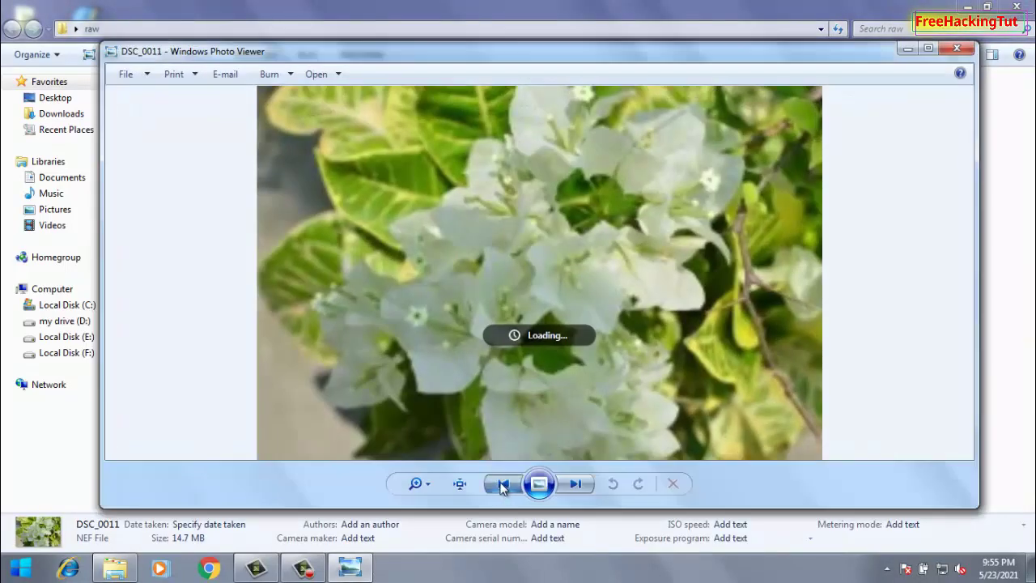
{"action": "left_click", "coordinate": [502, 484]}
{"action": "left_click", "coordinate": [502, 484]}
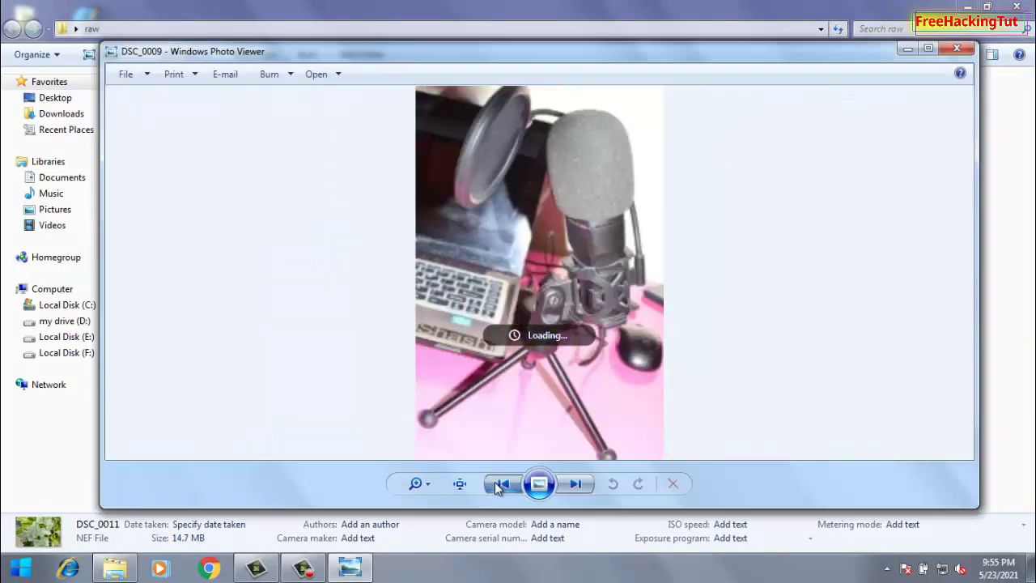
{"action": "left_click", "coordinate": [502, 484]}
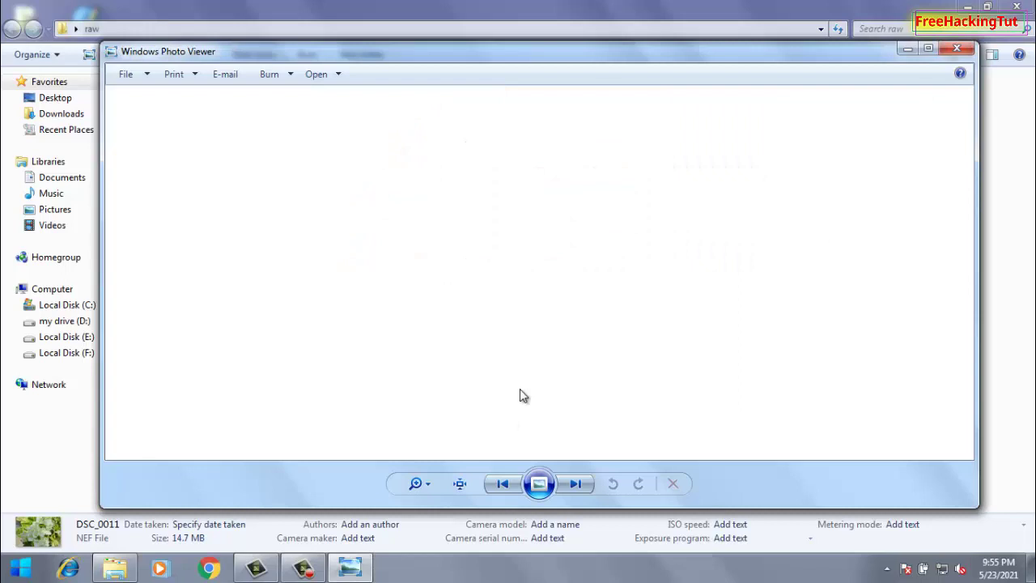
{"action": "key", "text": "alt+F4"}
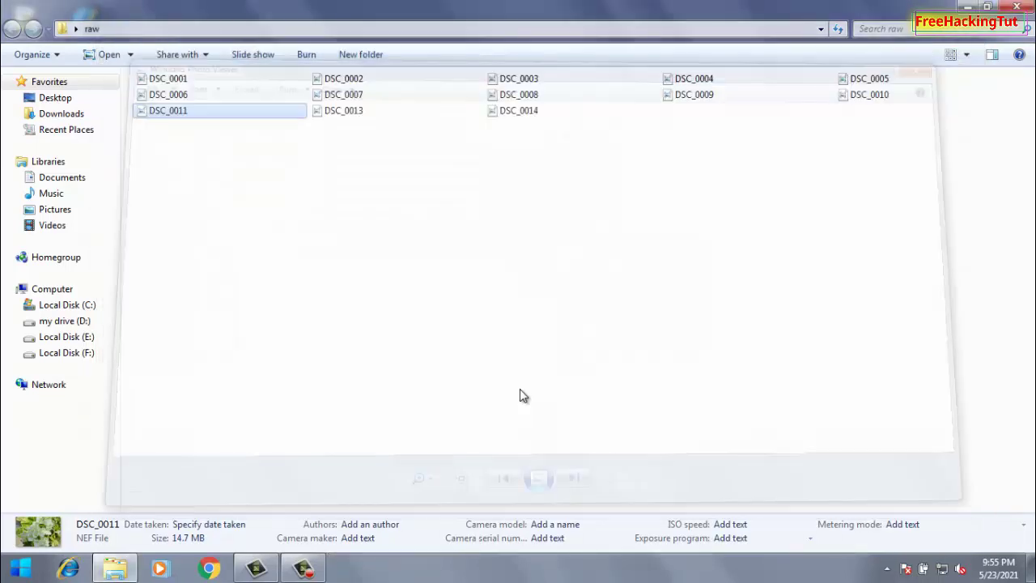